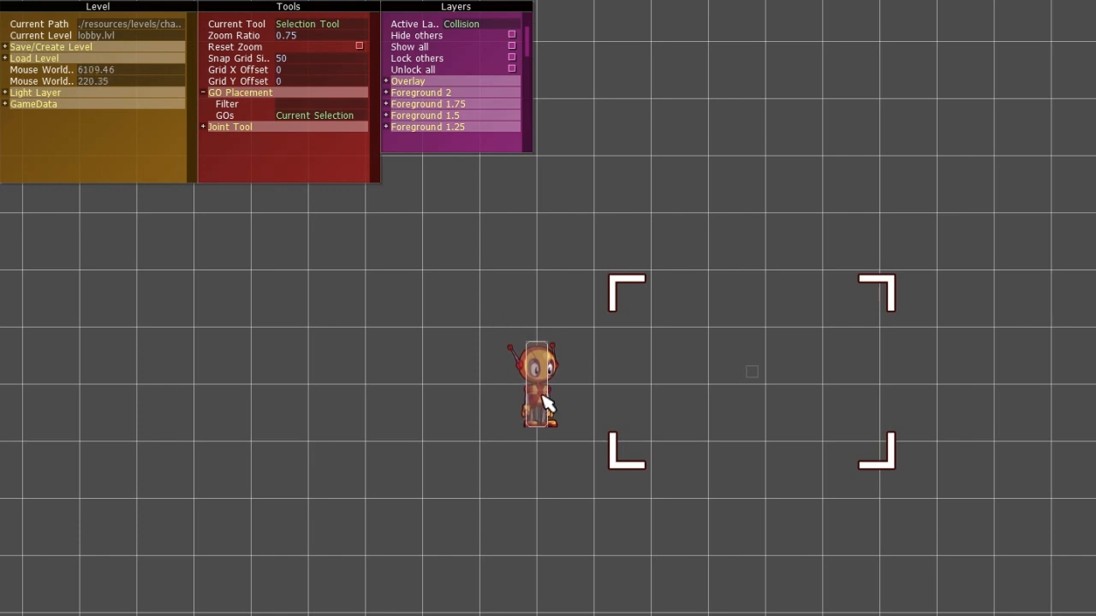
# Step: Move the player character up to Y 100, filter the placeable objects by "physics", and choose physicsBlock.go for placement
pyautogui.moveTo(544, 406); pyautogui.dragTo(536, 345)
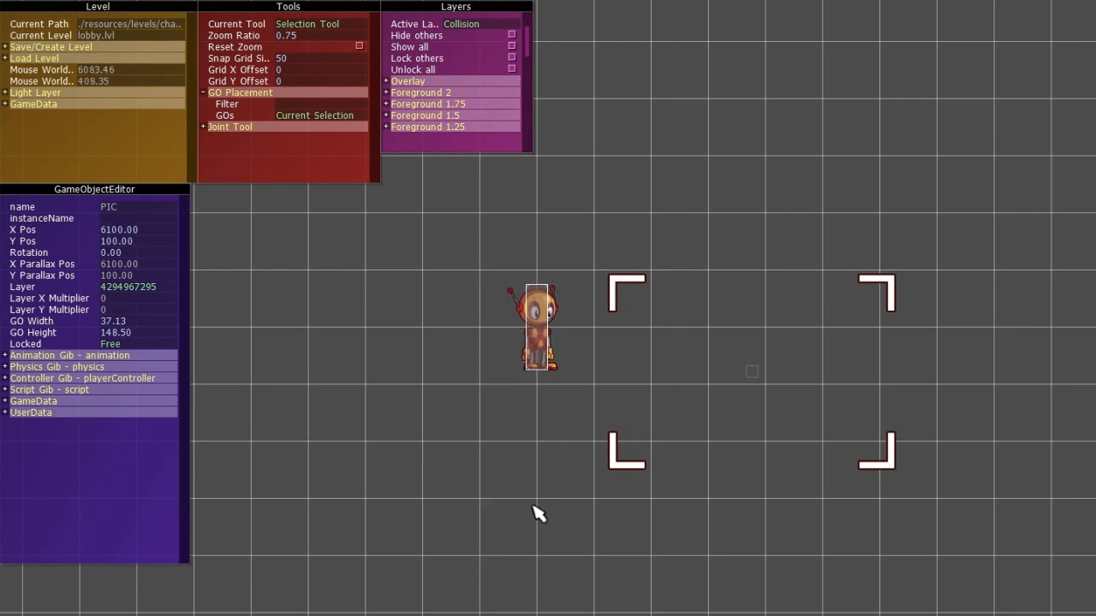
pyautogui.click(314, 115)
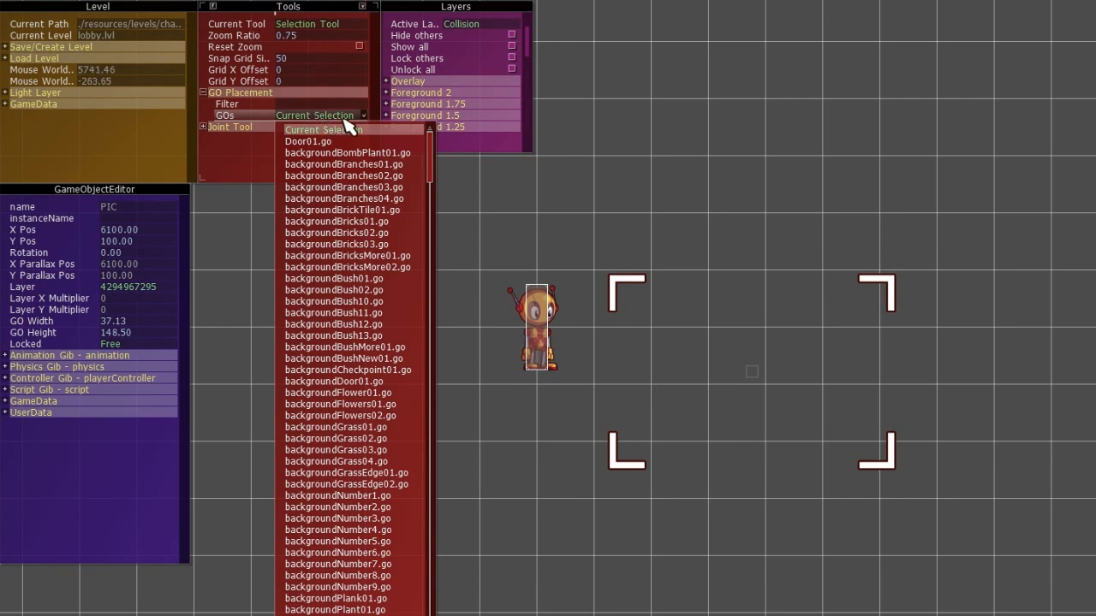
pyautogui.click(304, 104)
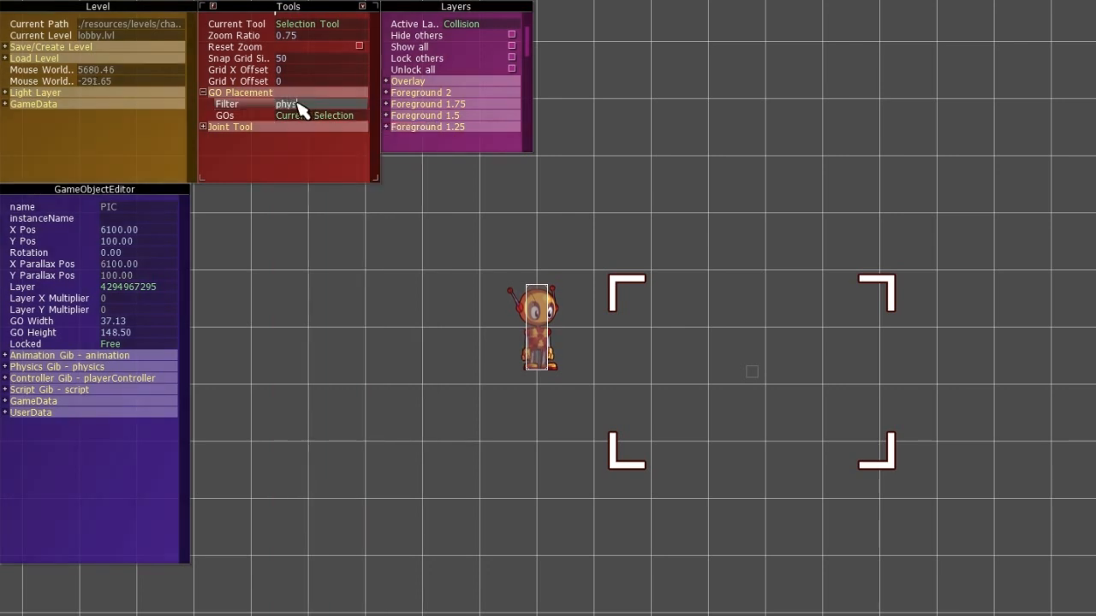
pyautogui.press('Return')
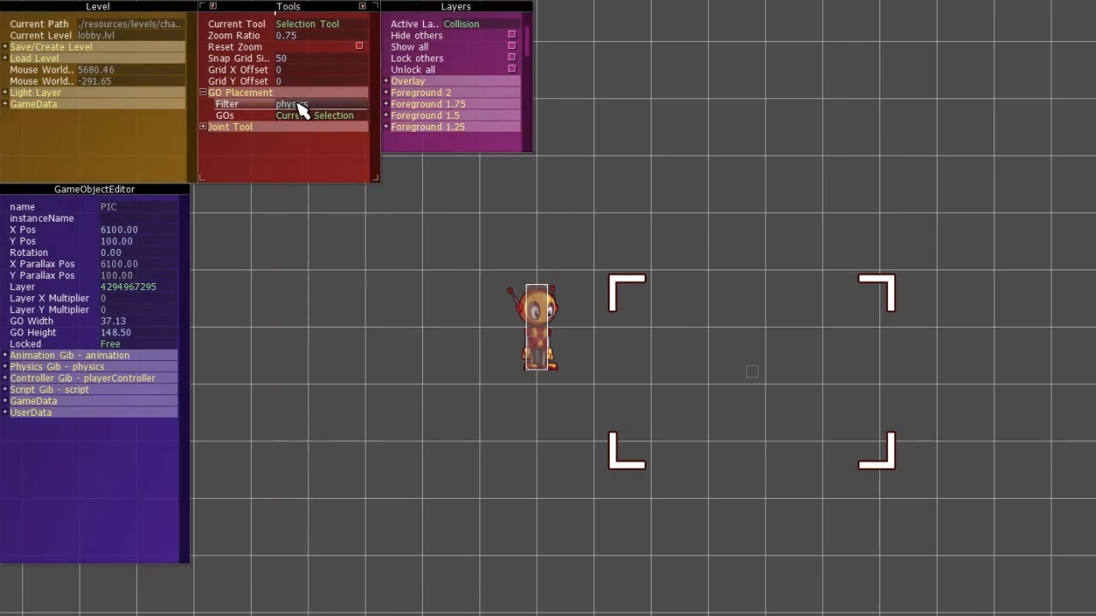
pyautogui.click(302, 115)
pyautogui.click(330, 145)
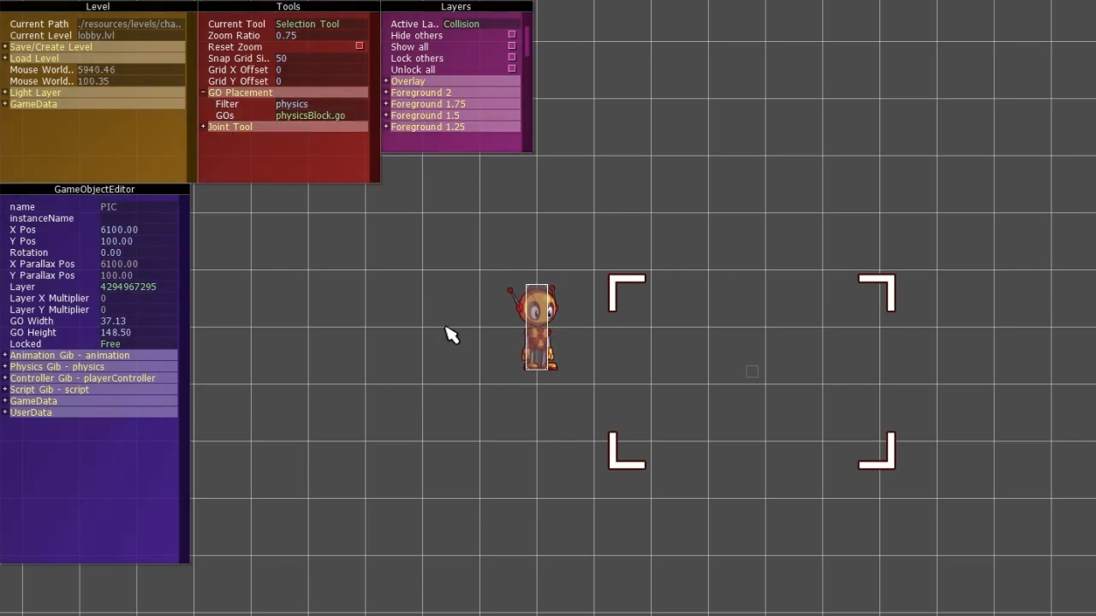
# Step: Place one physics block directly below the character at 6100, 250 and another above and ahead of it at 6450, -150
pyautogui.press('p')
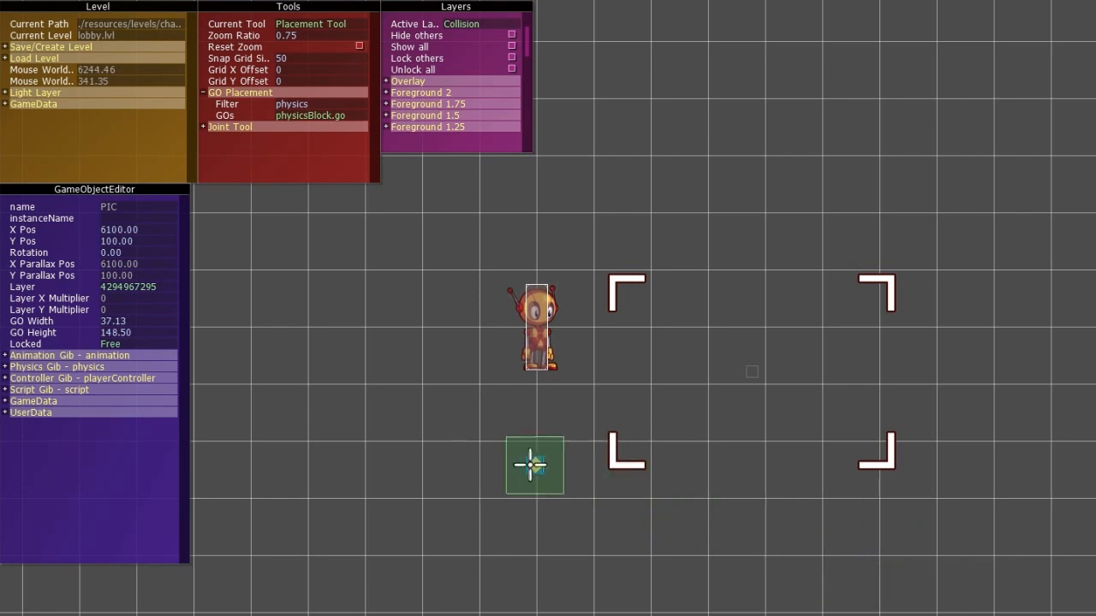
pyautogui.click(541, 411)
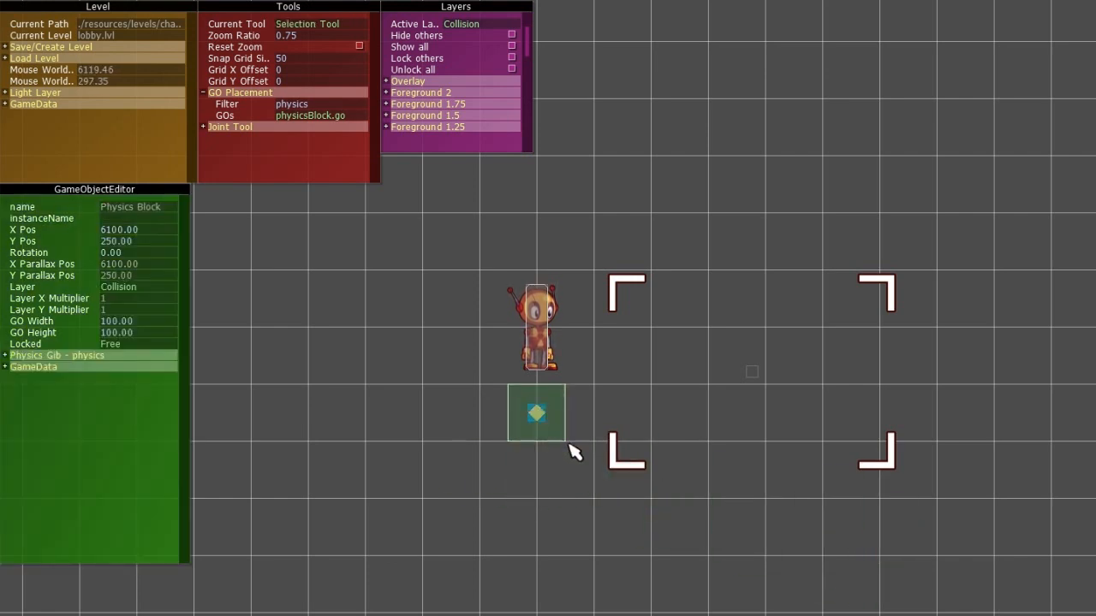
pyautogui.press('p')
pyautogui.click(729, 183)
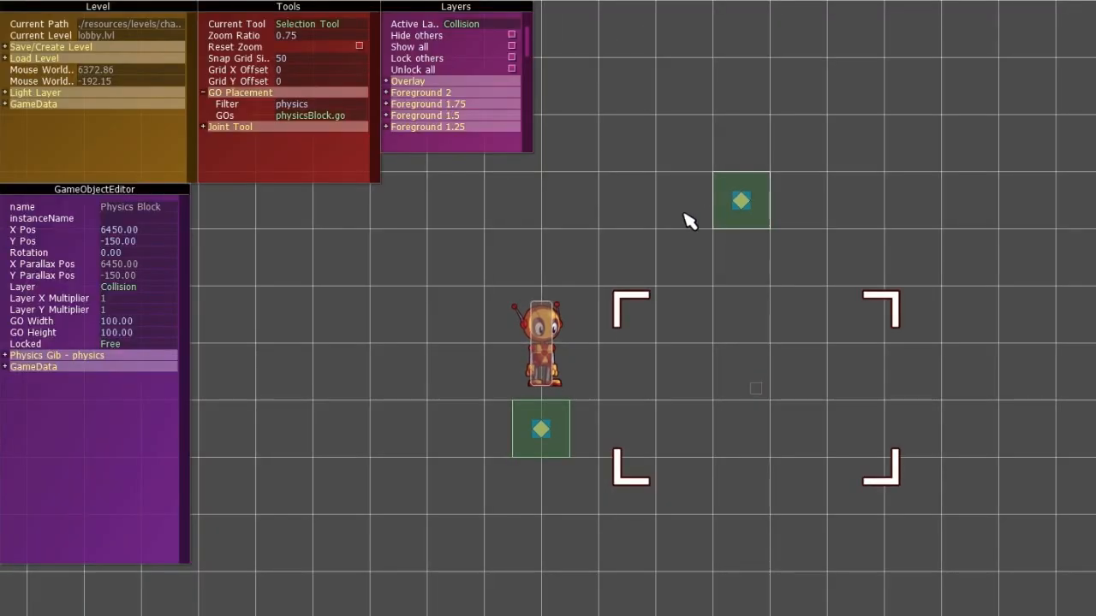
# Step: Scale the physics block below the character to 1950 by 900 and move it down to Y 650 as ground
pyautogui.click(555, 439)
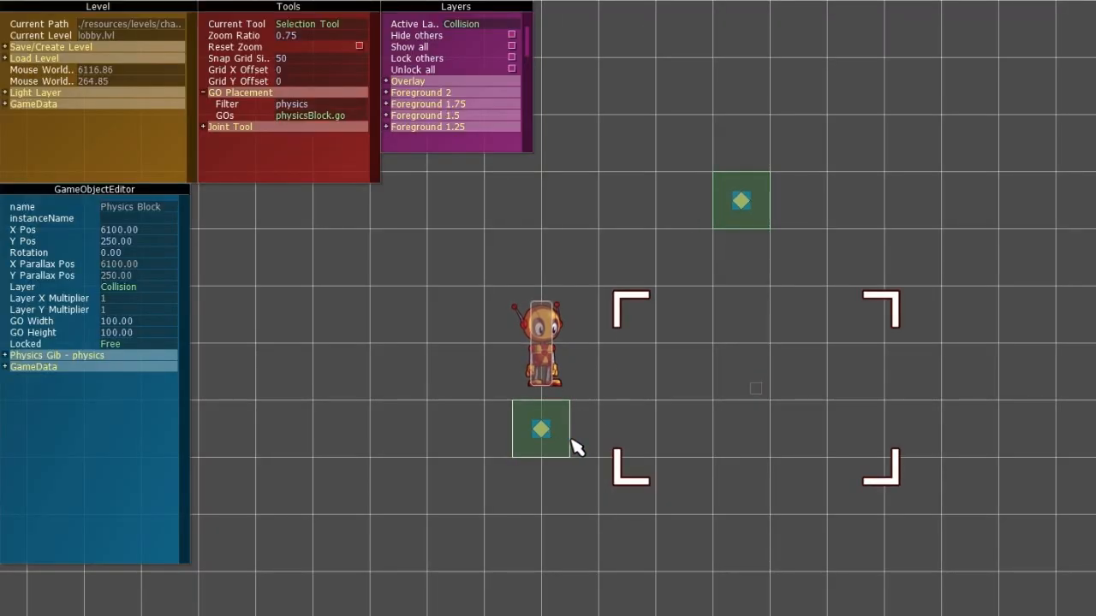
pyautogui.moveTo(550, 437); pyautogui.dragTo(551, 435)
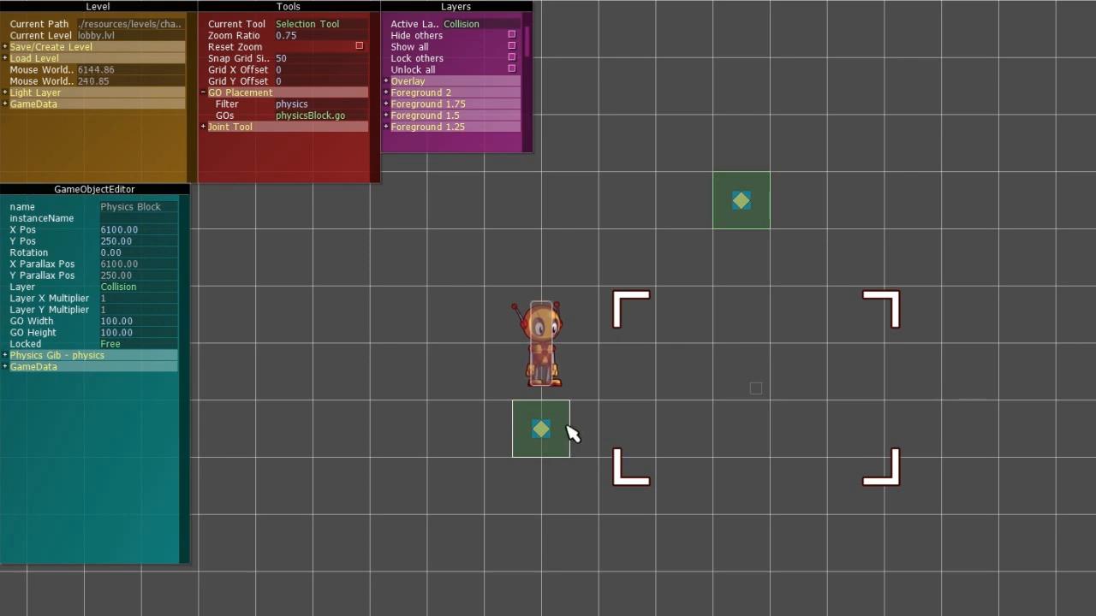
pyautogui.press('s')
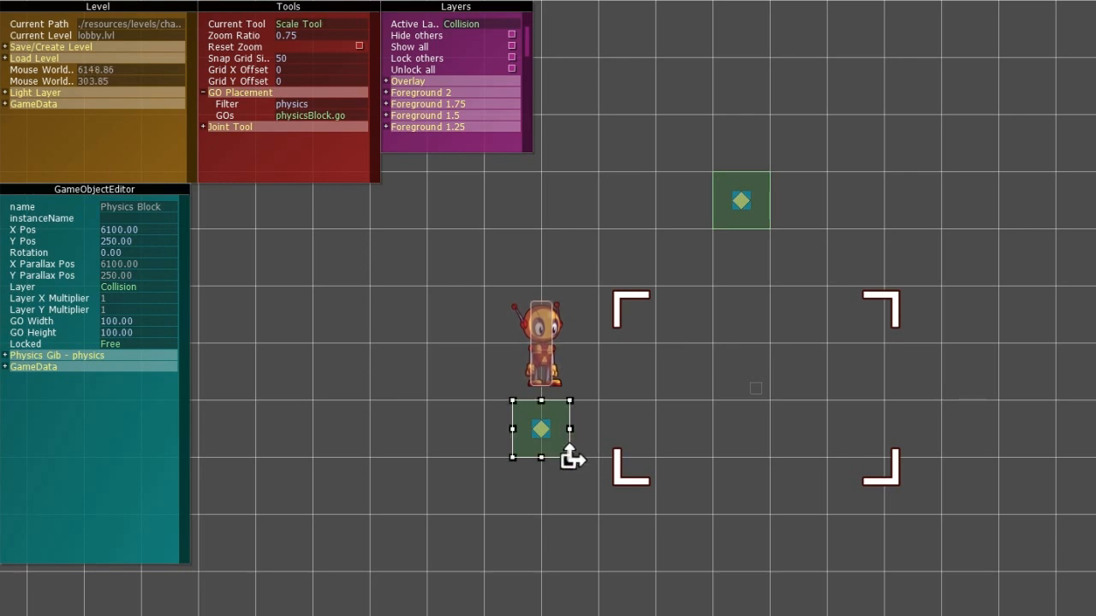
pyautogui.moveTo(570, 456); pyautogui.dragTo(1095, 615)
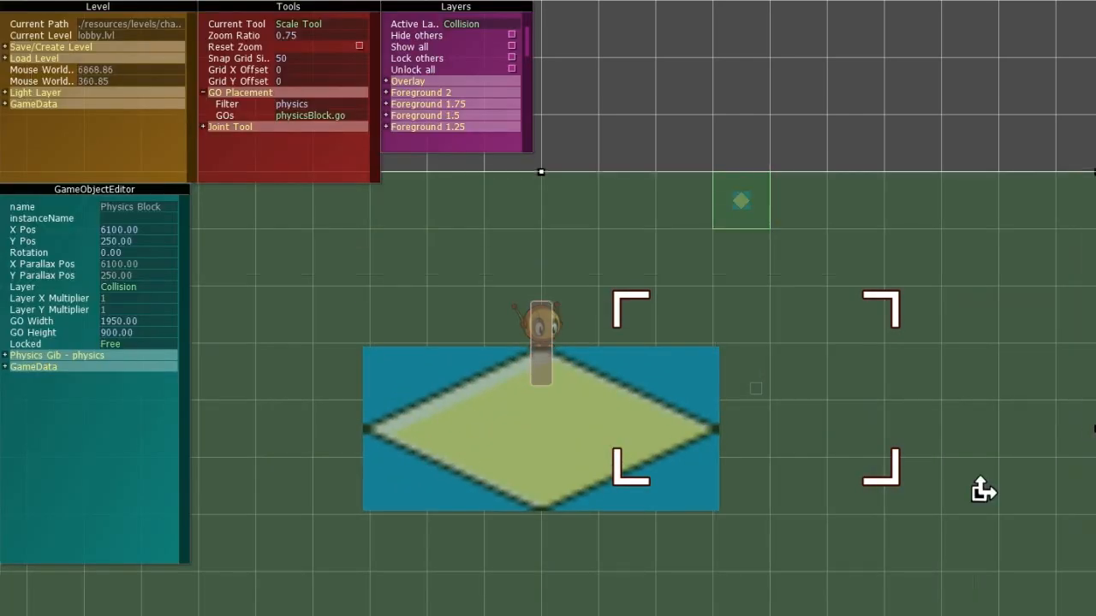
pyautogui.press('q')
pyautogui.moveTo(979, 228); pyautogui.dragTo(979, 454)
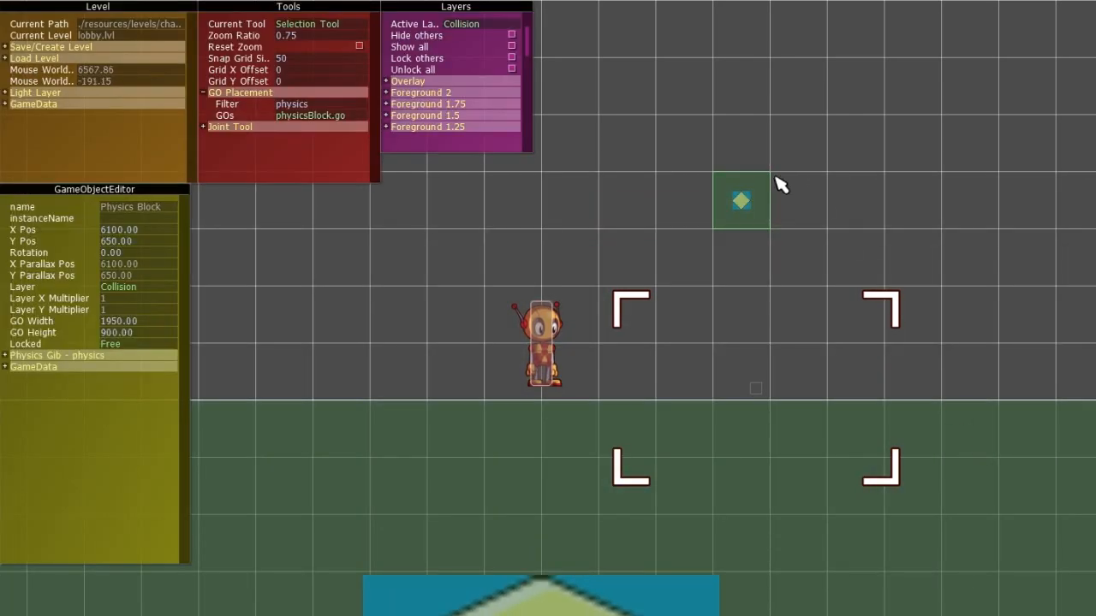
# Step: Scale the upper physics block into a platform 300 wide and 100 high
pyautogui.moveTo(764, 200); pyautogui.dragTo(789, 194)
pyautogui.press('s')
pyautogui.press('v')
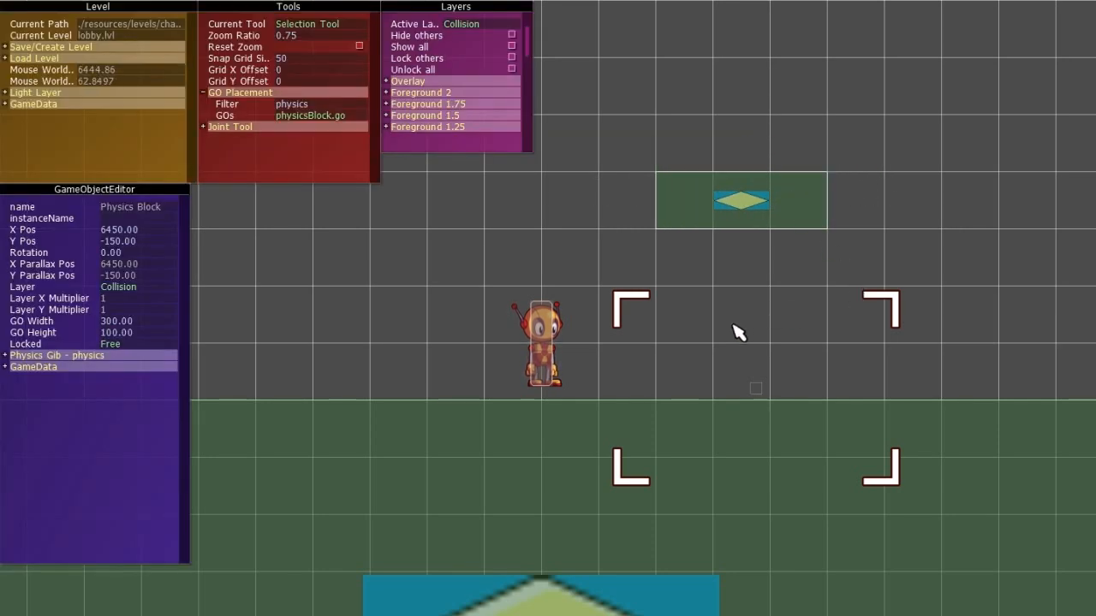
# Step: Widen the ground physics block to 2400 with the Scale Tool, keeping its height at 900
pyautogui.moveTo(733, 325); pyautogui.dragTo(739, 310, button='middle')
pyautogui.moveTo(833, 370); pyautogui.dragTo(790, 360, button='middle')
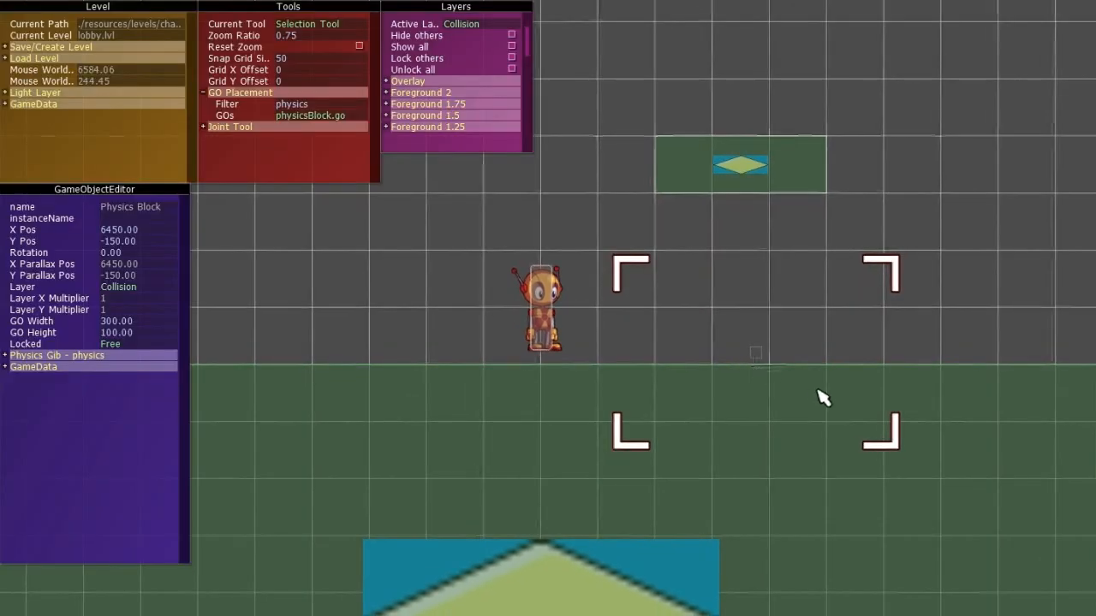
pyautogui.moveTo(882, 432); pyautogui.dragTo(784, 387, button='middle')
pyautogui.click(921, 482)
pyautogui.moveTo(951, 502); pyautogui.dragTo(923, 428, button='middle')
pyautogui.press('s')
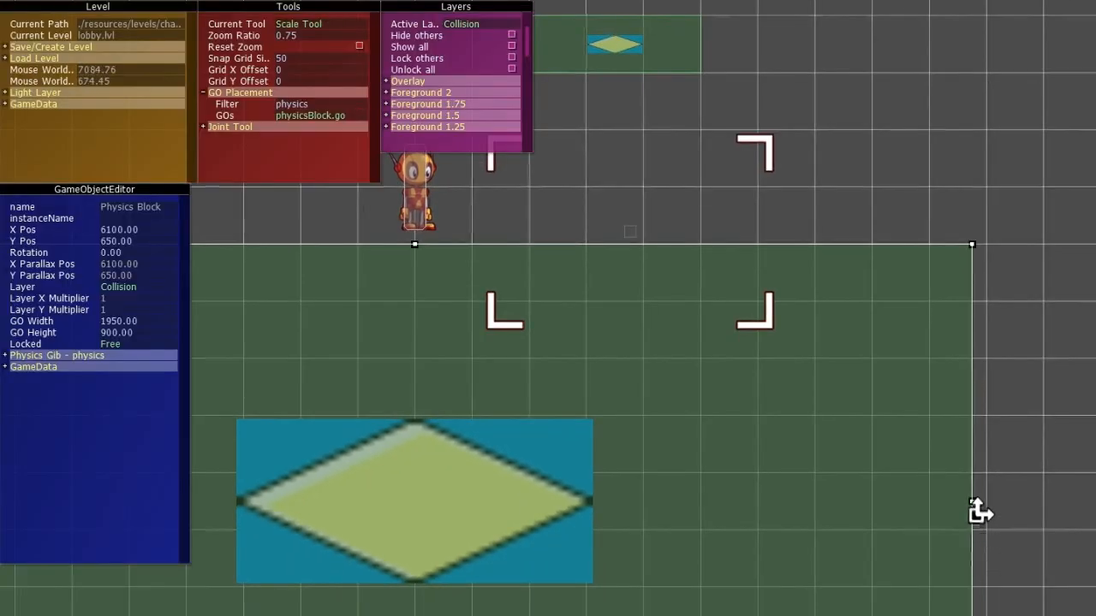
pyautogui.moveTo(980, 512); pyautogui.dragTo(1091, 472)
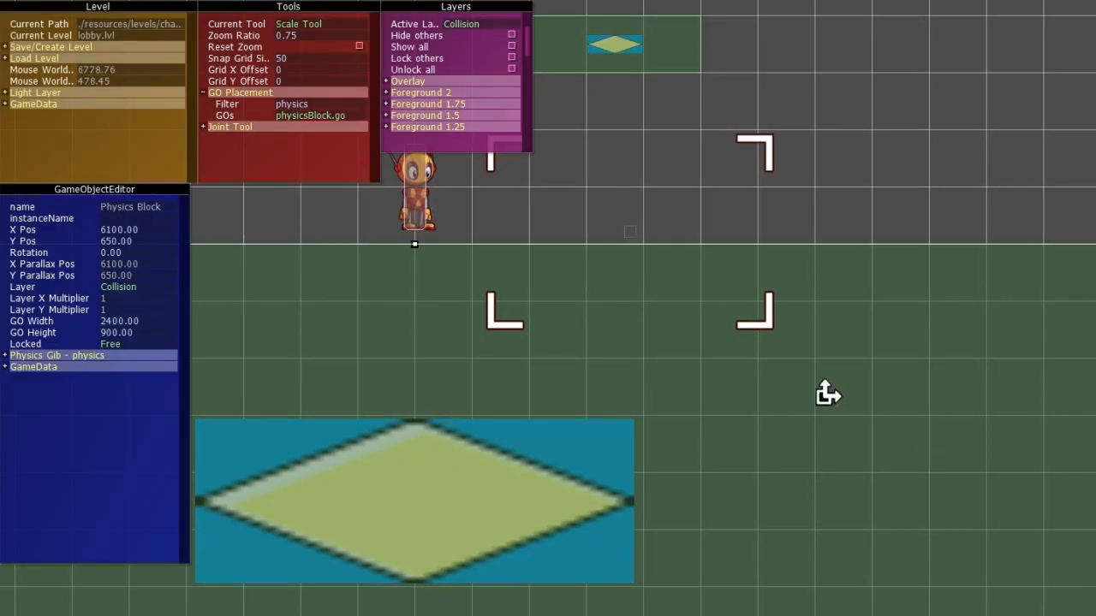
# Step: Clear the object filter and choose backgroundBush01.go as the object to place
pyautogui.moveTo(827, 394); pyautogui.dragTo(746, 228, button='middle')
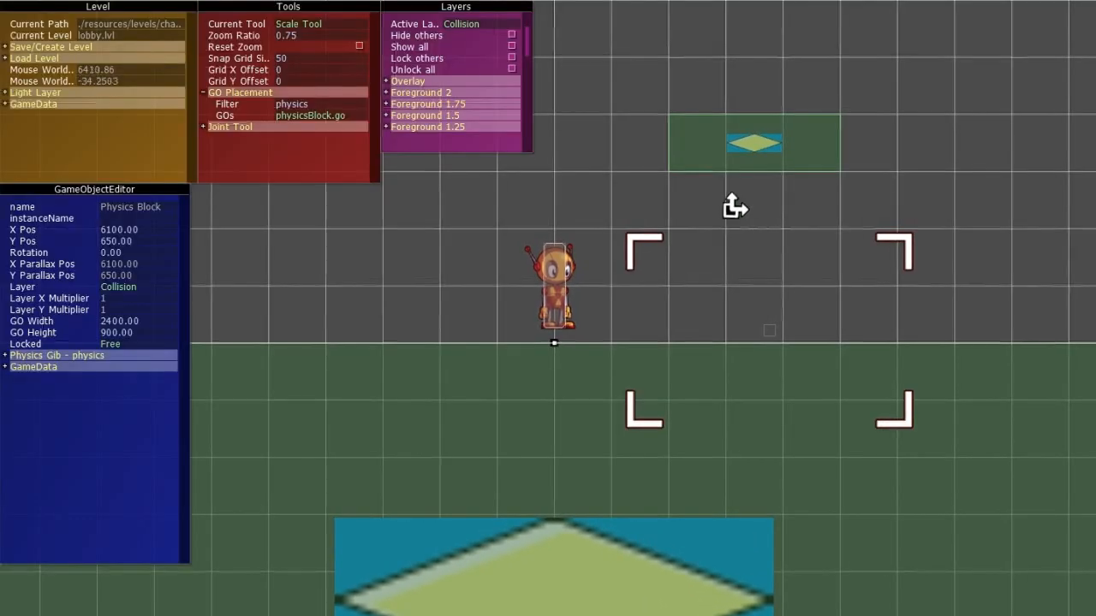
pyautogui.click(306, 104)
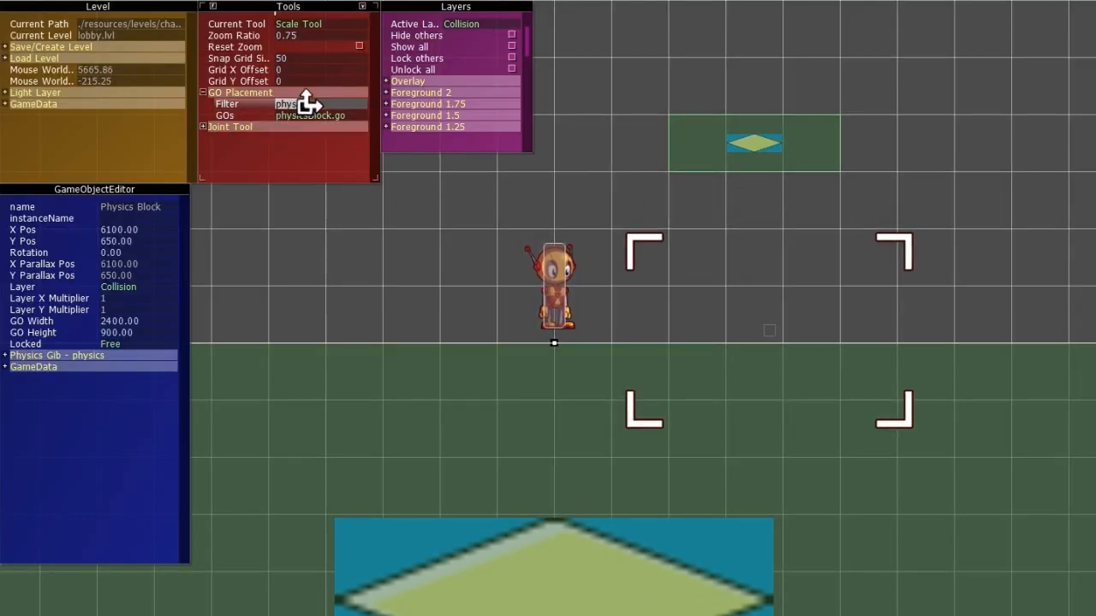
pyautogui.write('a')
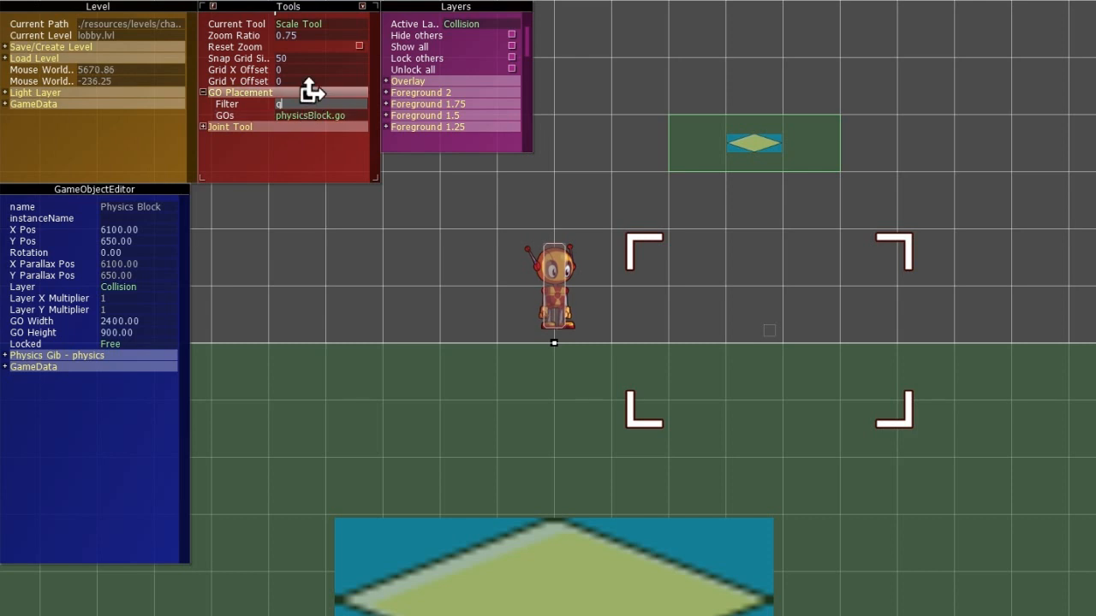
pyautogui.press('BackSpace')
pyautogui.press('Return')
pyautogui.click(314, 115)
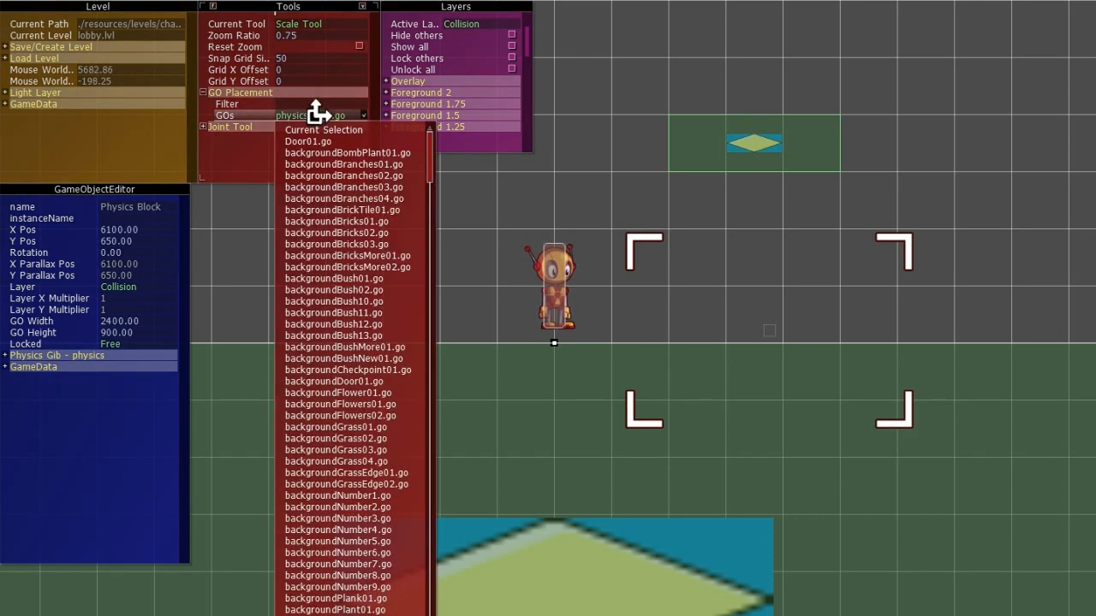
pyautogui.click(396, 278)
pyautogui.press('q')
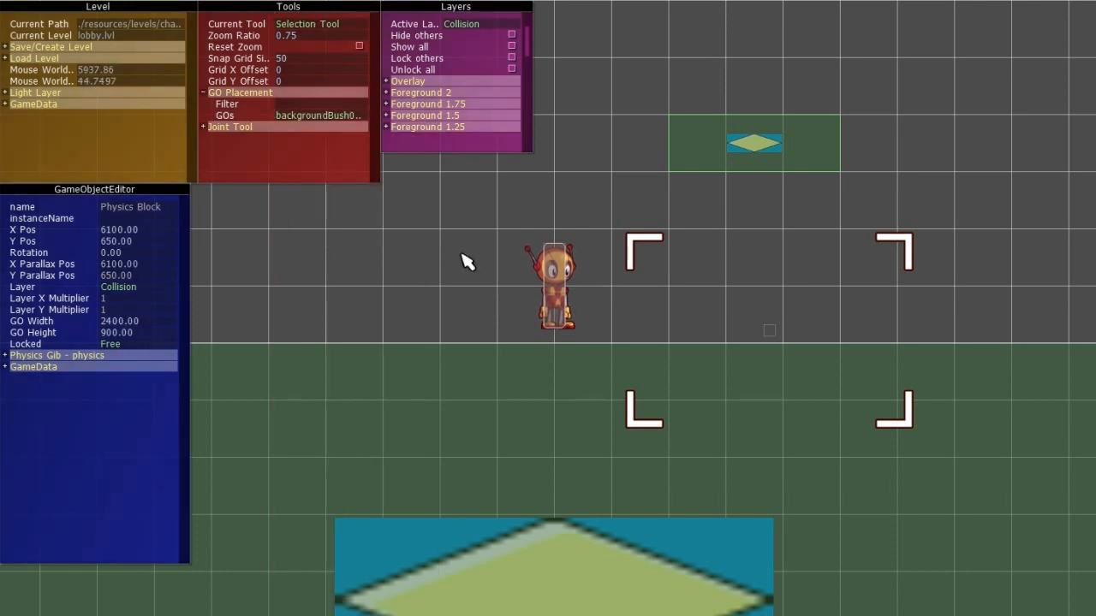
# Step: Make Background the active layer and place two bushes on it, at 5926, 101 behind the character and at 6925, 85
pyautogui.press('p')
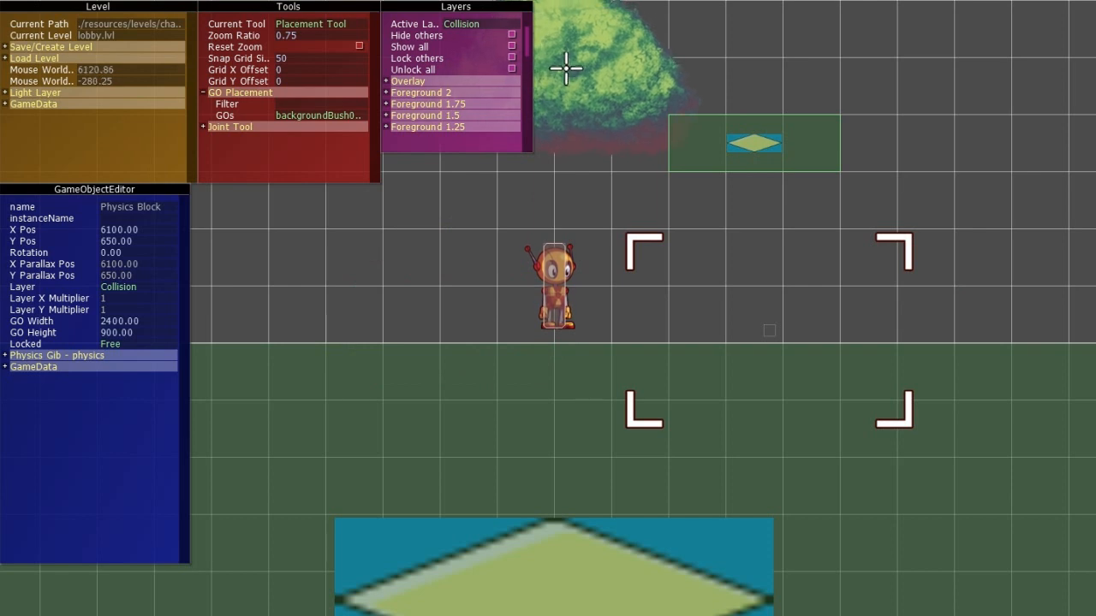
pyautogui.click(501, 24)
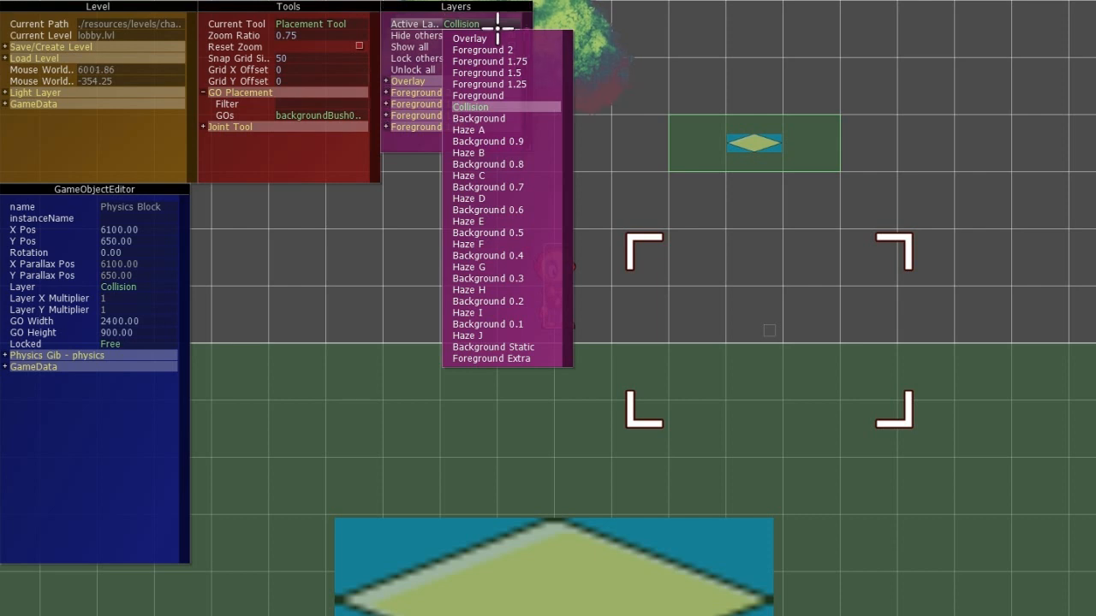
pyautogui.click(521, 118)
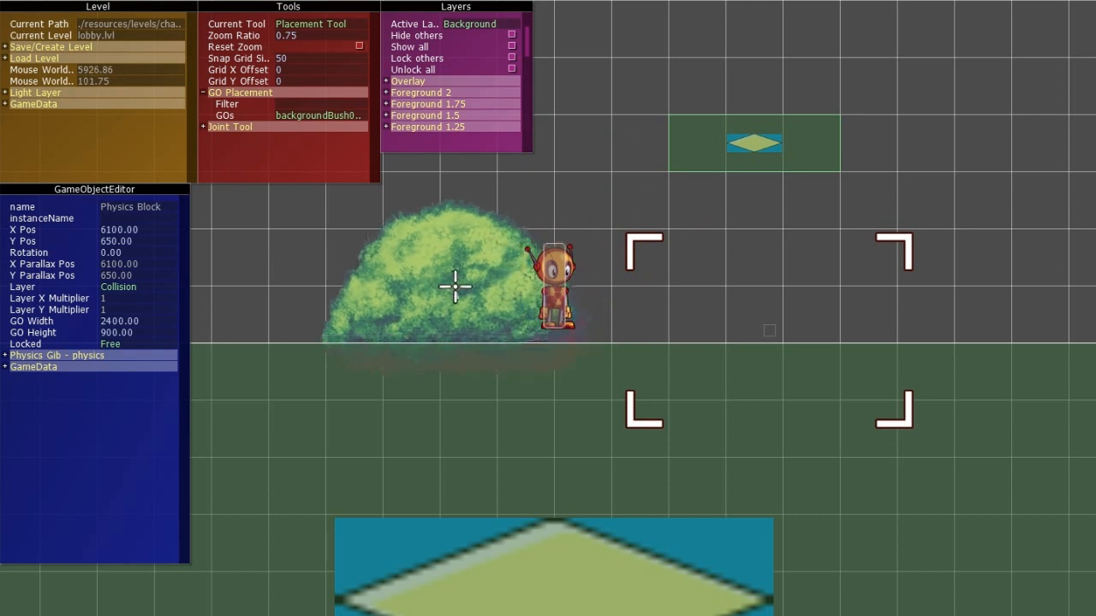
pyautogui.click(454, 287)
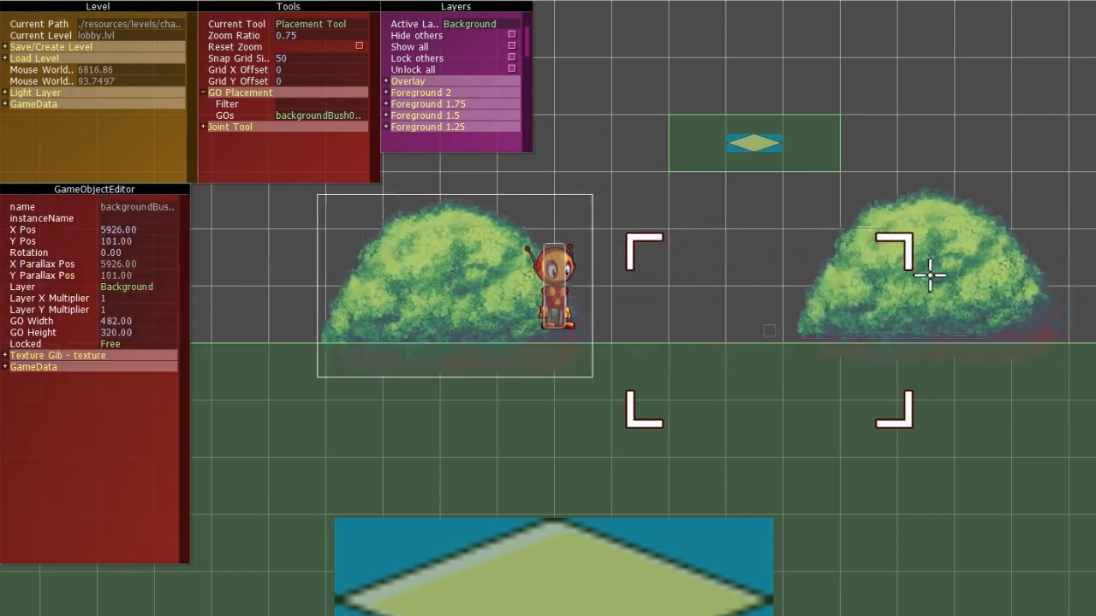
pyautogui.click(1021, 275)
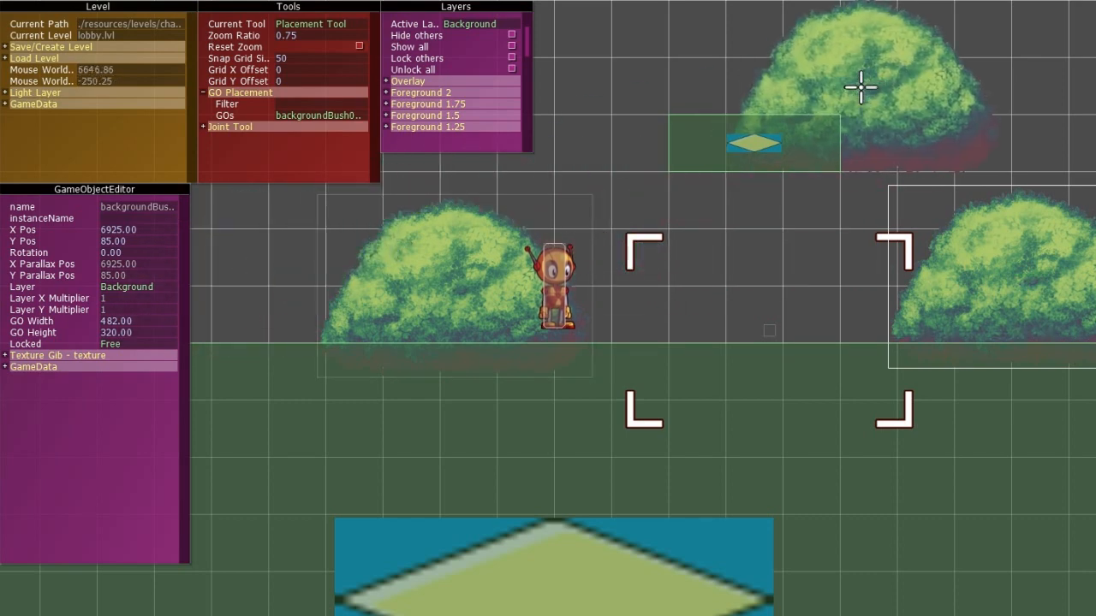
pyautogui.press('Escape')
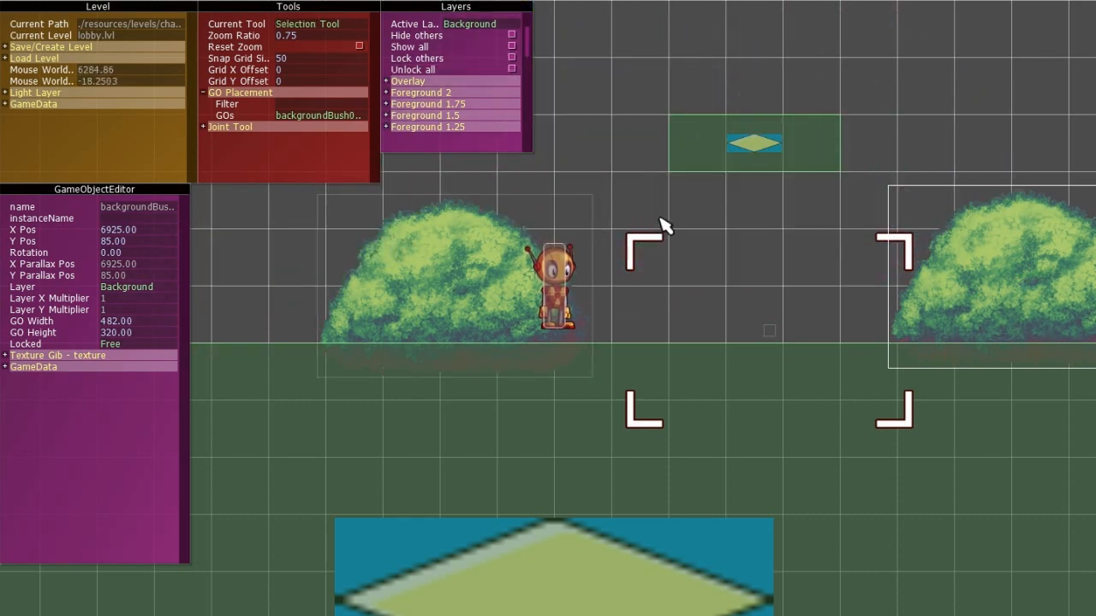
# Step: Scale the bush farthest from the character down to 300 by 200 and move it behind the character at 6100, 150
pyautogui.moveTo(660, 220); pyautogui.dragTo(827, 213, button='middle')
pyautogui.press('s')
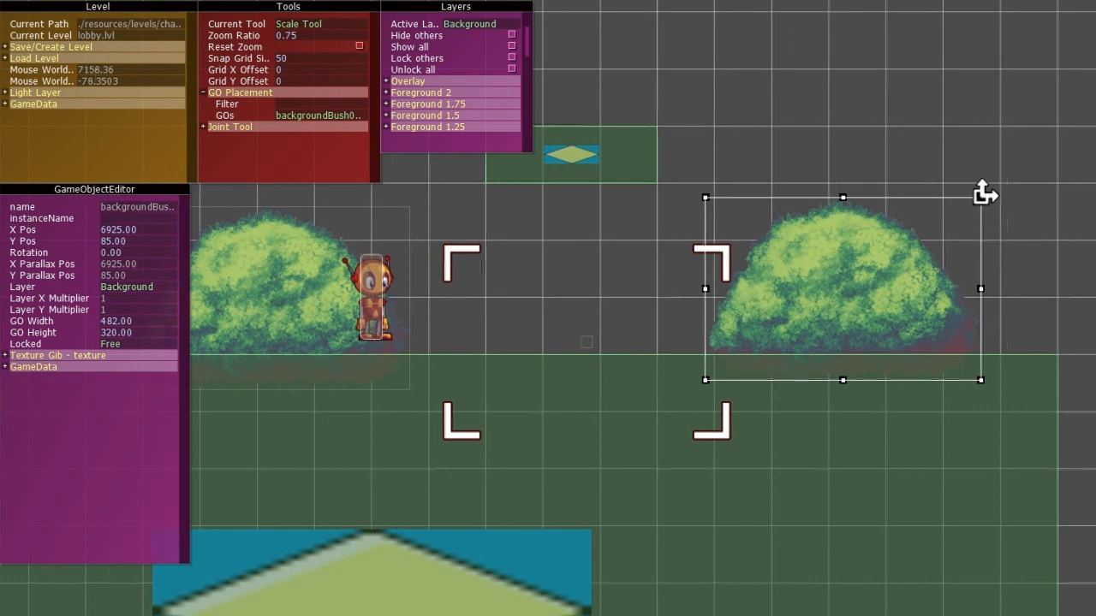
pyautogui.moveTo(983, 196); pyautogui.dragTo(932, 233)
pyautogui.moveTo(872, 274); pyautogui.dragTo(395, 309)
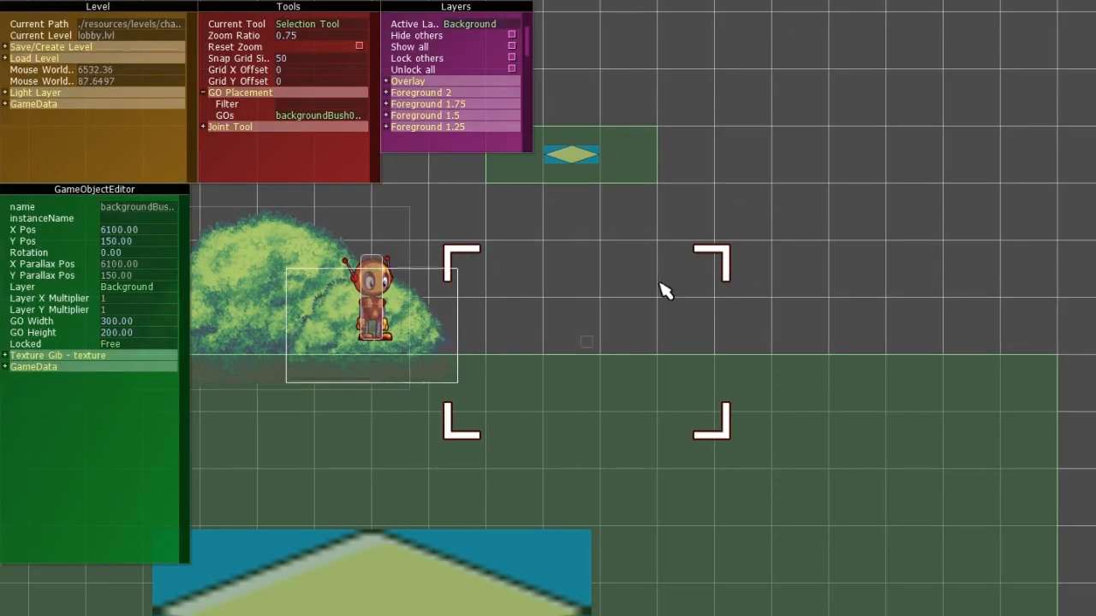
# Step: Rotate the large bush by about 9.19 degrees and reposition it beside the small bush at 5844, 118
pyautogui.moveTo(519, 271); pyautogui.dragTo(423, 272, button='middle')
pyautogui.press('r')
pyautogui.press('Tab')
pyautogui.press('Tab')
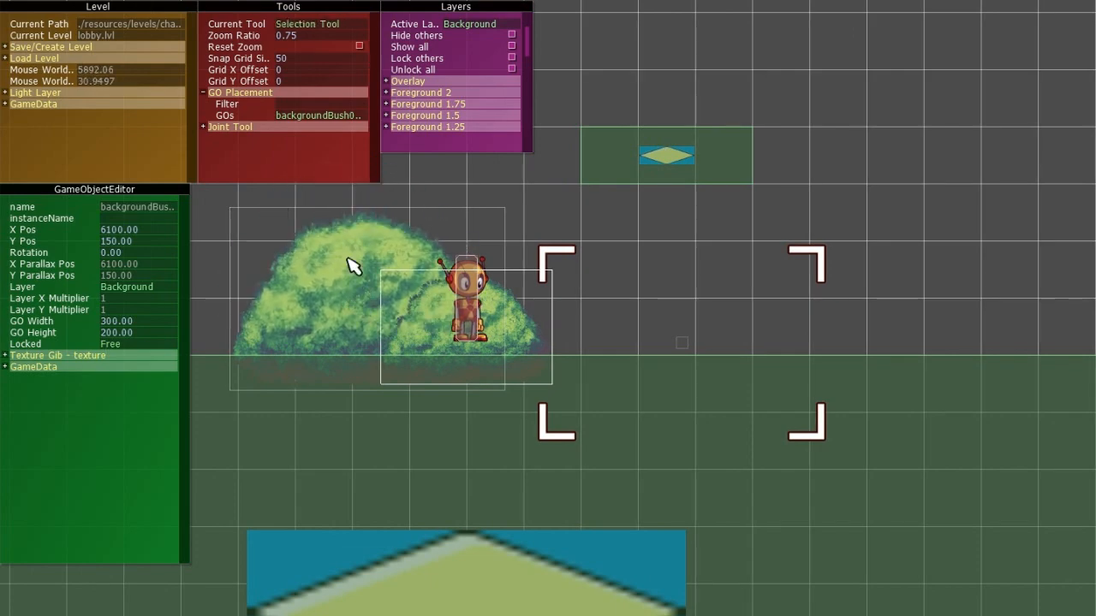
pyautogui.click(347, 260)
pyautogui.moveTo(290, 237); pyautogui.dragTo(254, 213, button='middle')
pyautogui.press('r')
pyautogui.moveTo(255, 214); pyautogui.dragTo(253, 175)
pyautogui.press('Tab')
pyautogui.press('Tab')
pyautogui.moveTo(374, 283); pyautogui.dragTo(345, 311)
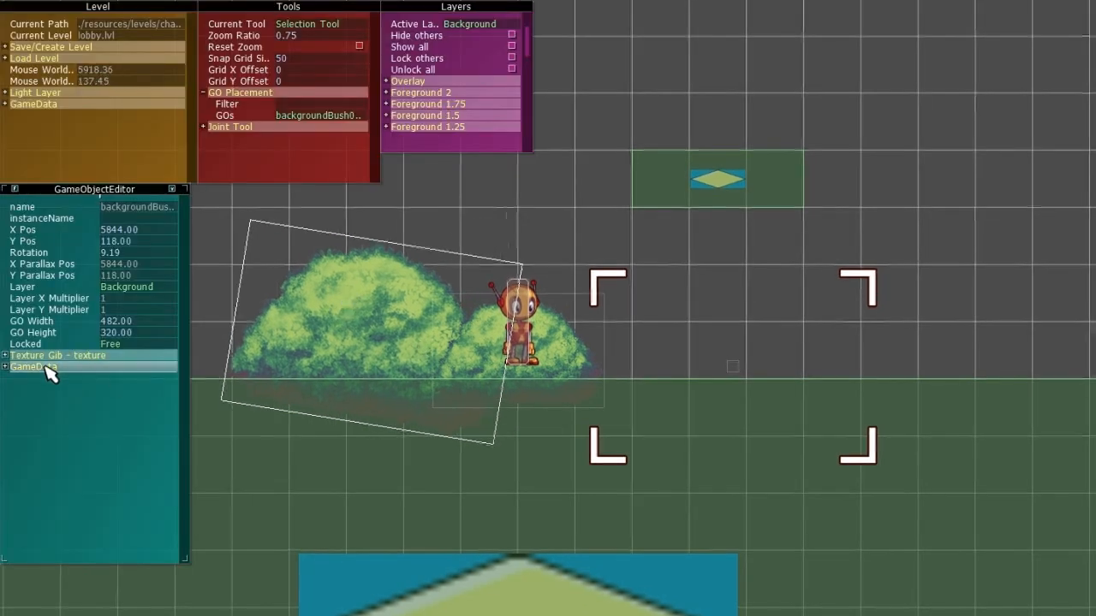
# Step: Tint the large bush a darker green by lowering its texture color's red to 174 and reducing green, and move it to 5840, 133
pyautogui.click(52, 356)
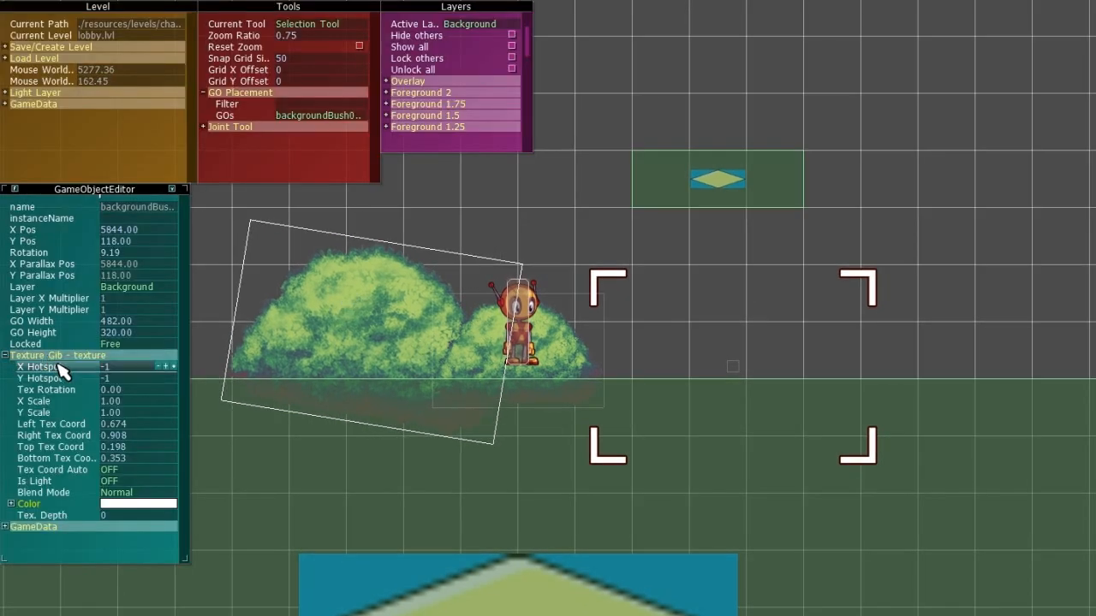
pyautogui.click(142, 504)
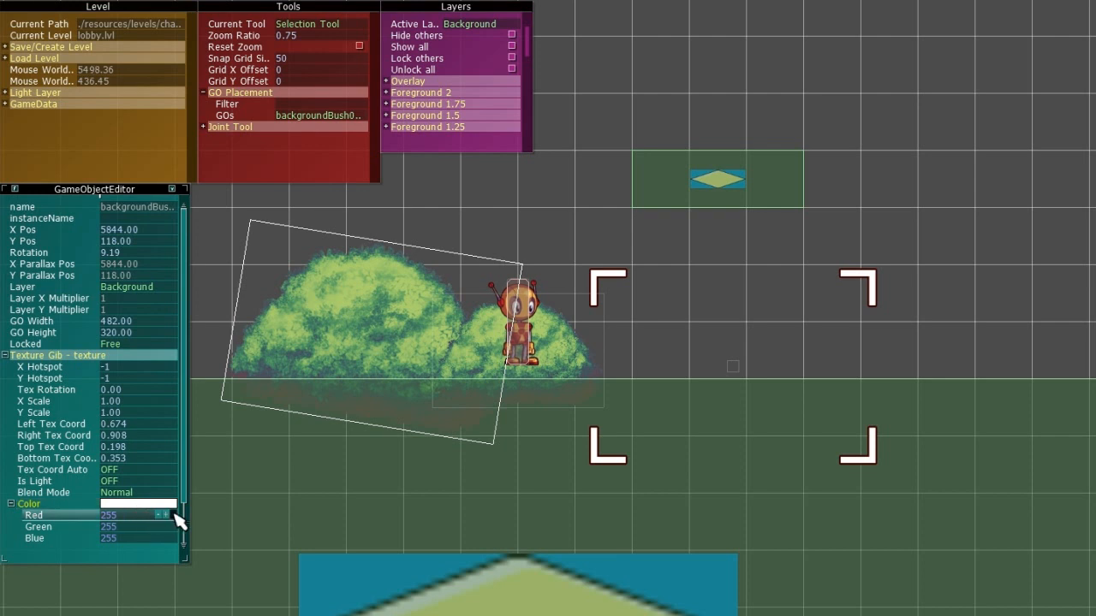
pyautogui.moveTo(173, 515); pyautogui.dragTo(117, 497)
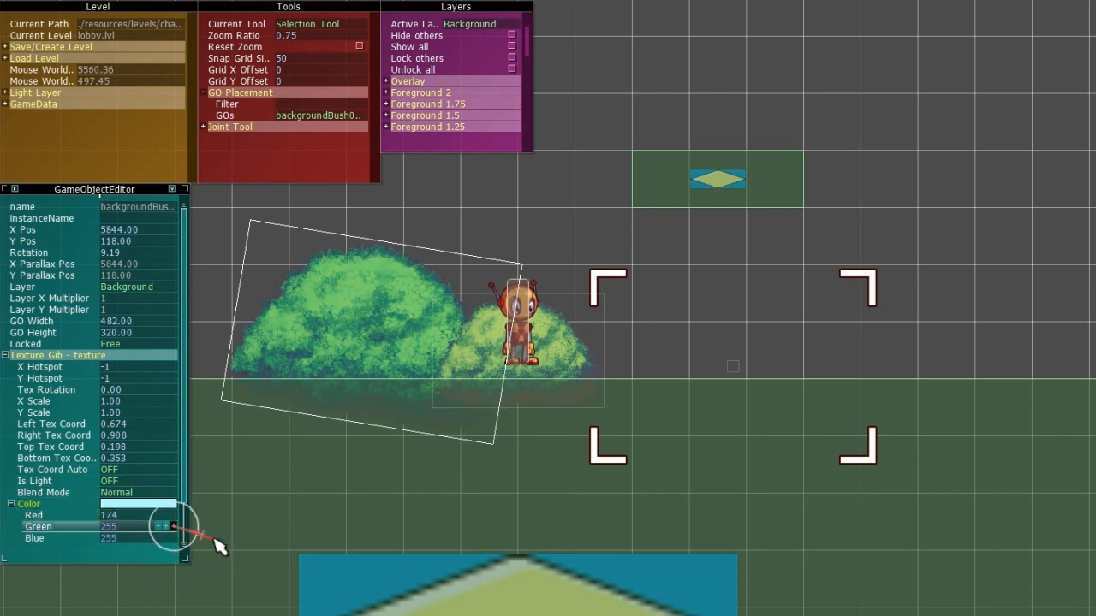
pyautogui.moveTo(216, 505); pyautogui.dragTo(218, 546)
pyautogui.click(577, 161)
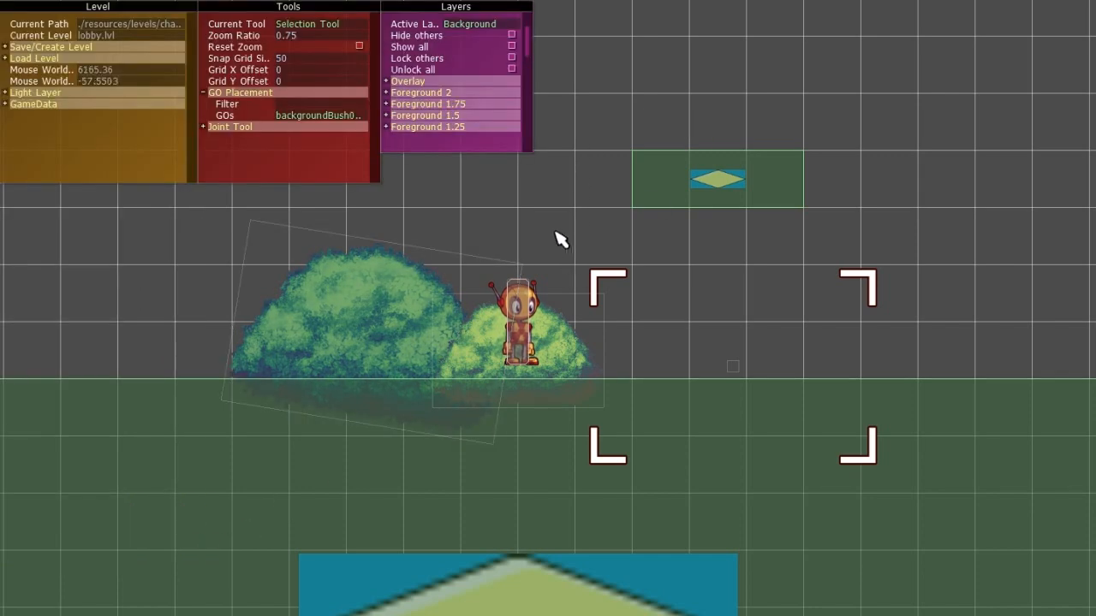
pyautogui.moveTo(558, 166); pyautogui.dragTo(779, 91, button='middle')
pyautogui.click(174, 399)
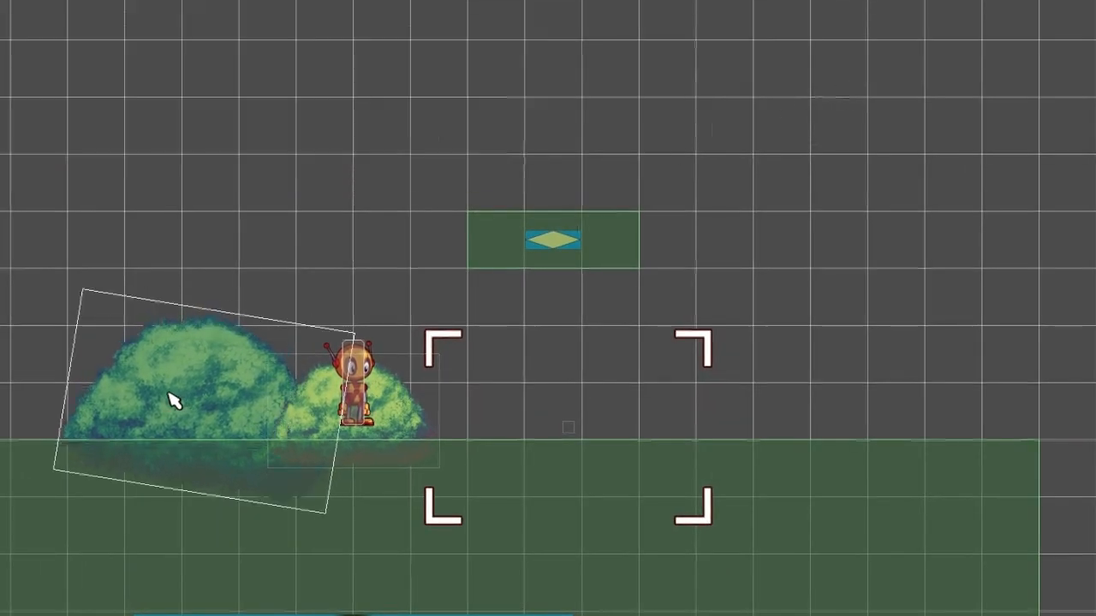
# Step: Make Background 0.7 the active layer and place a bush on it at 3757, 87, behind the tinted bush
pyautogui.click(470, 24)
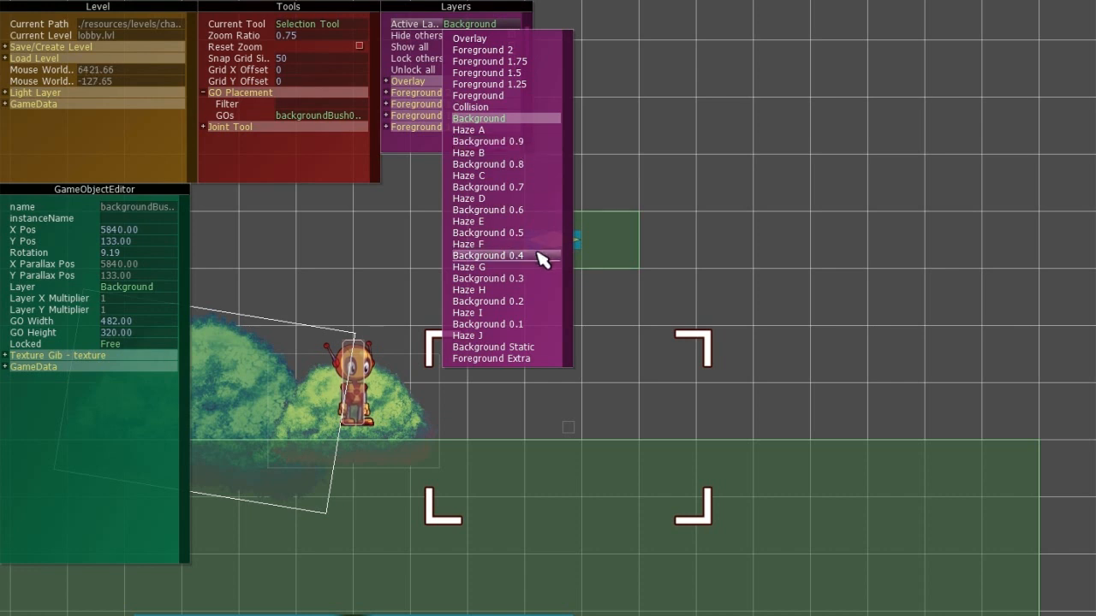
pyautogui.click(523, 189)
pyautogui.moveTo(410, 281); pyautogui.dragTo(482, 276, button='middle')
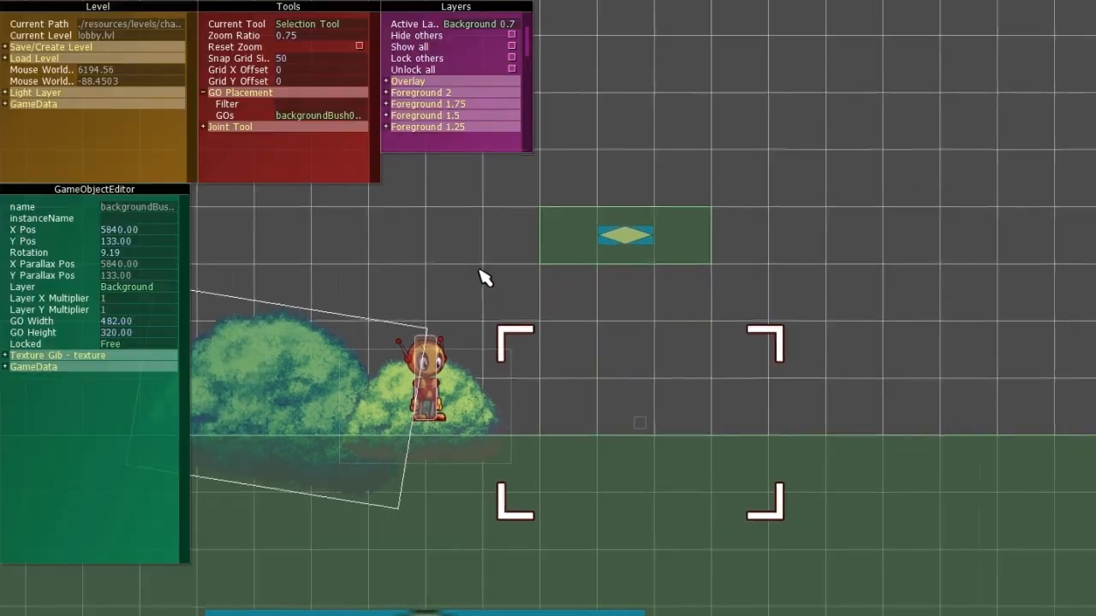
pyautogui.press('p')
pyautogui.press('Tab')
pyautogui.press('Tab')
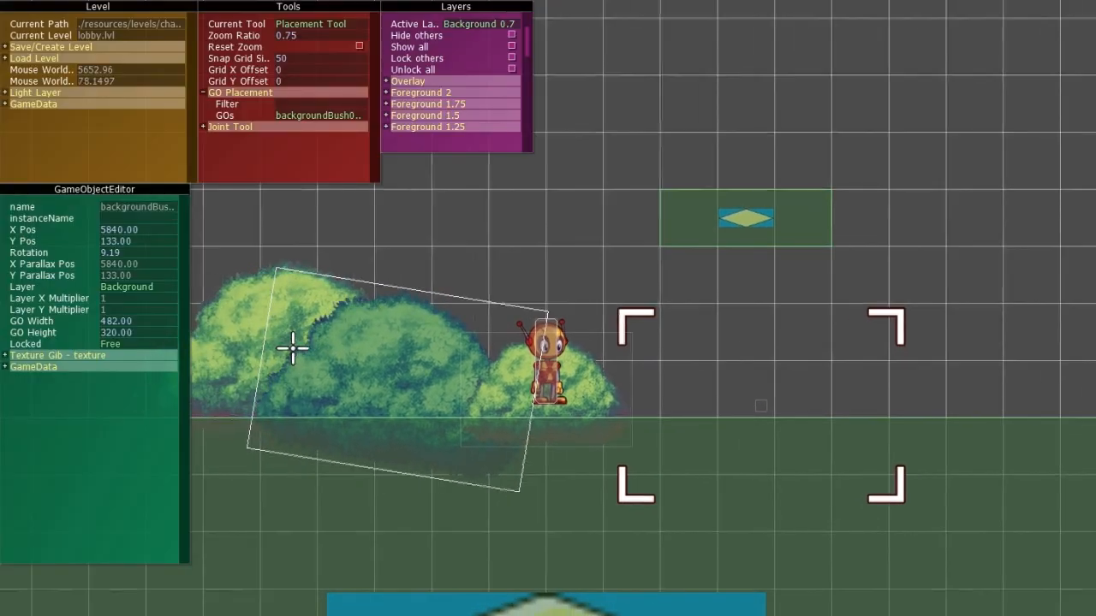
pyautogui.click(264, 364)
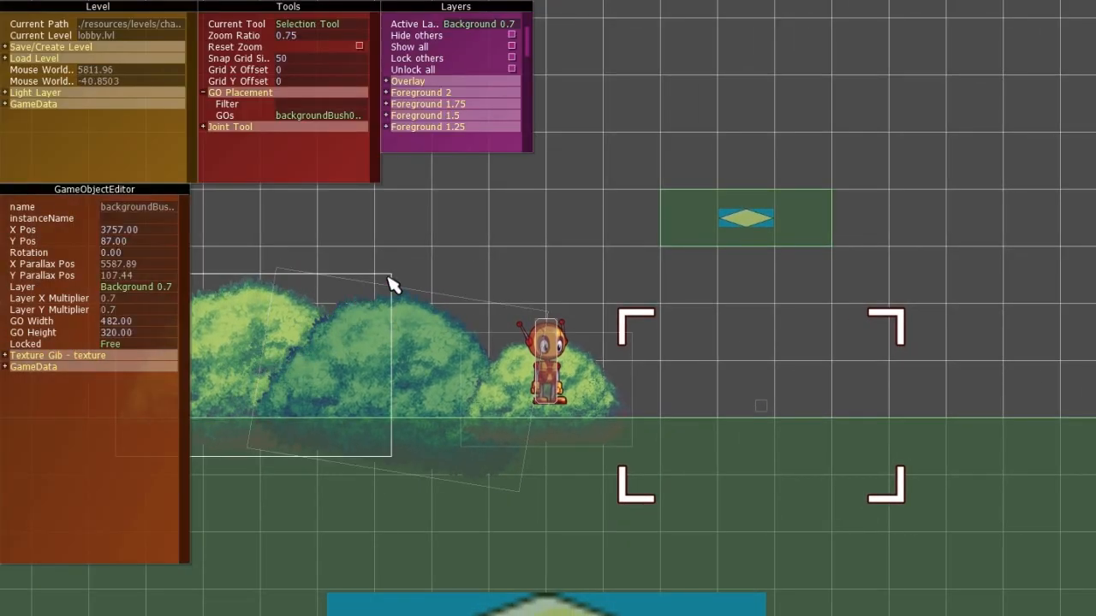
# Step: Scale the Background 0.7 bush down to 350 by 250 and move it to 3739, 108
pyautogui.press('s')
pyautogui.moveTo(393, 272); pyautogui.dragTo(353, 293)
pyautogui.press('q')
pyautogui.moveTo(230, 333); pyautogui.dragTo(219, 345)
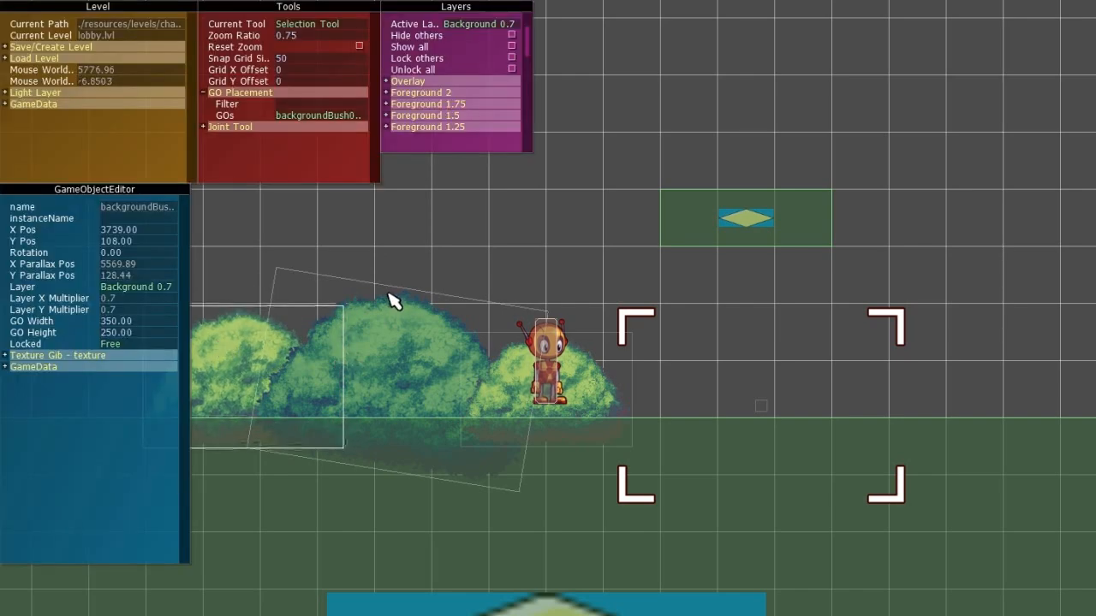
pyautogui.moveTo(498, 292); pyautogui.dragTo(748, 292, button='middle')
pyautogui.press('p')
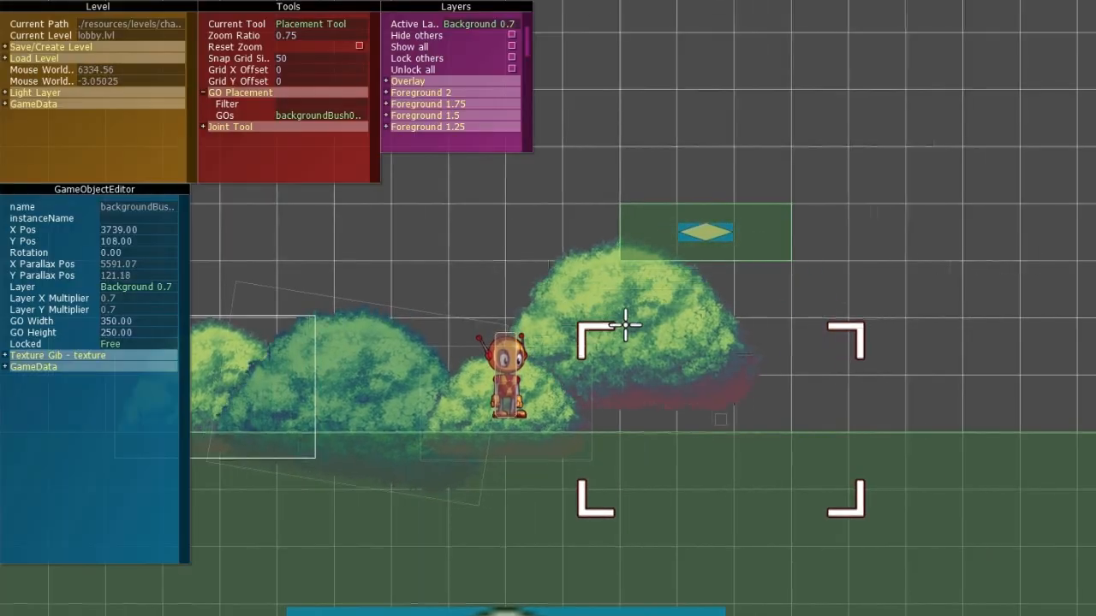
pyautogui.click(495, 24)
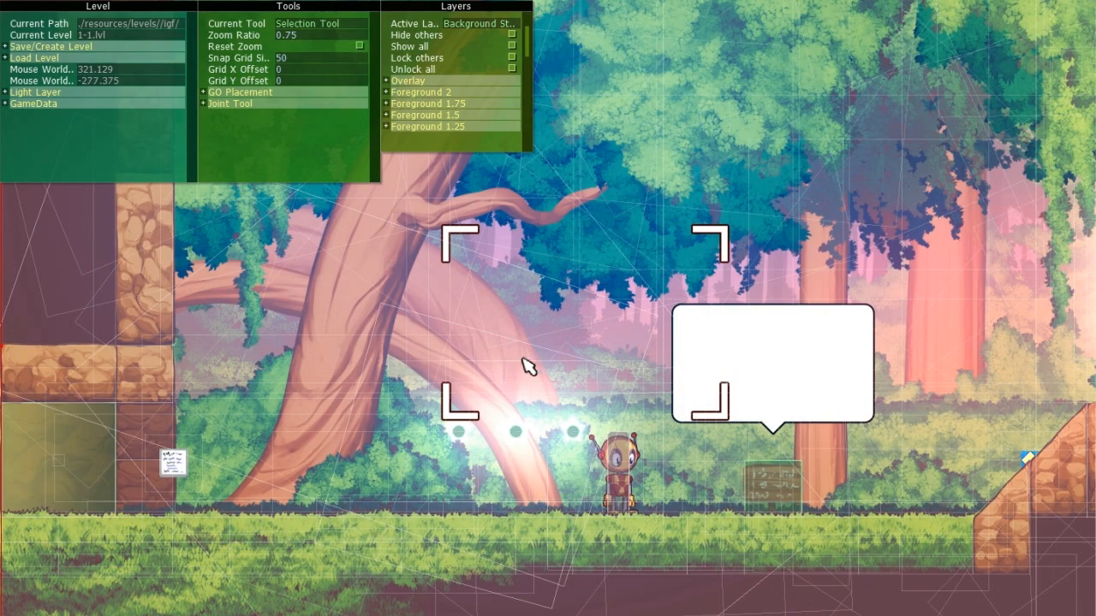
# Step: Examine how the layered scenery of the finished level 1-1.lvl shifts in parallax around the character
pyautogui.moveTo(519, 341); pyautogui.dragTo(768, 245, button='middle')
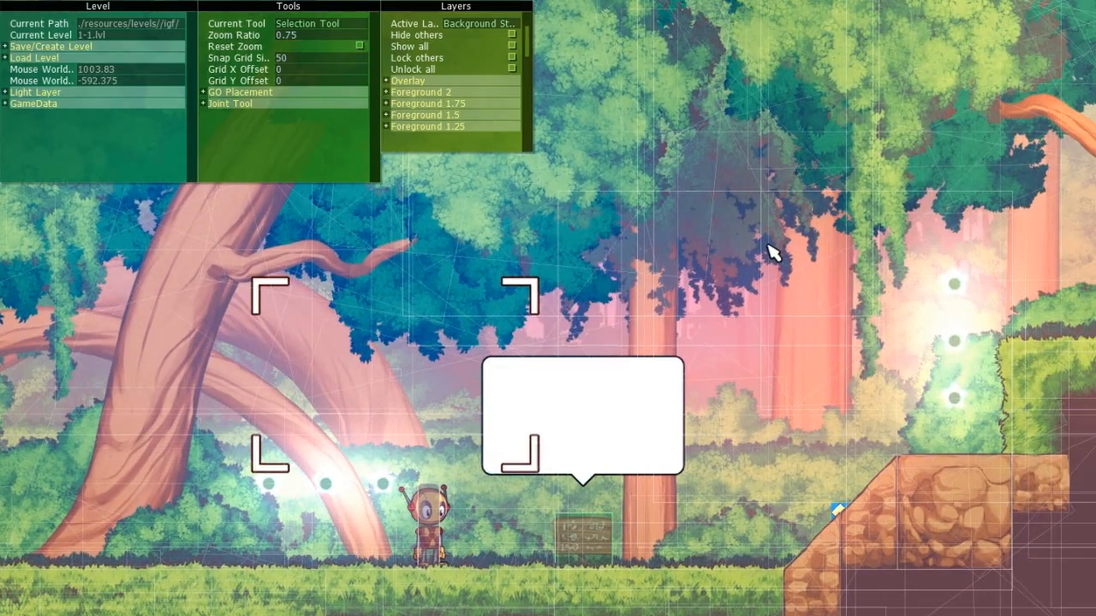
pyautogui.moveTo(690, 261); pyautogui.dragTo(503, 278, button='middle')
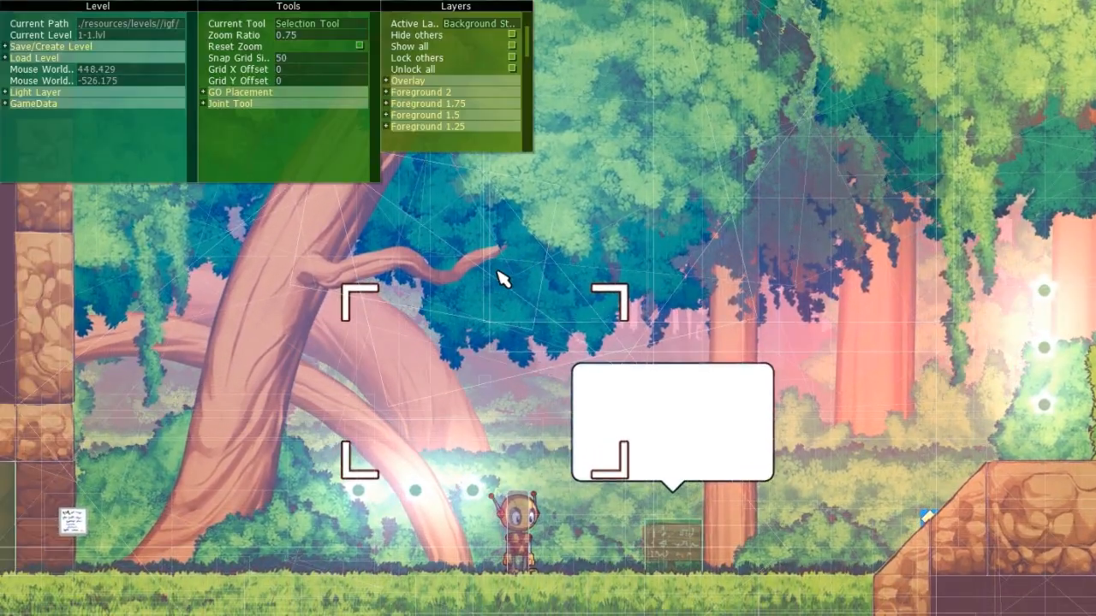
pyautogui.moveTo(480, 392); pyautogui.dragTo(336, 396, button='middle')
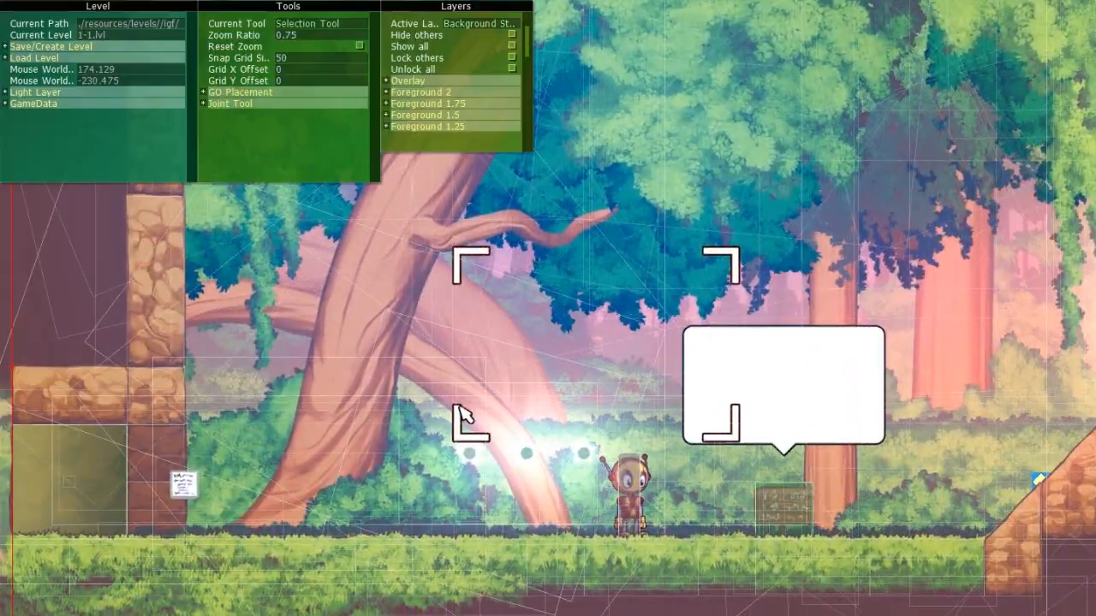
pyautogui.moveTo(459, 408); pyautogui.dragTo(491, 394, button='middle')
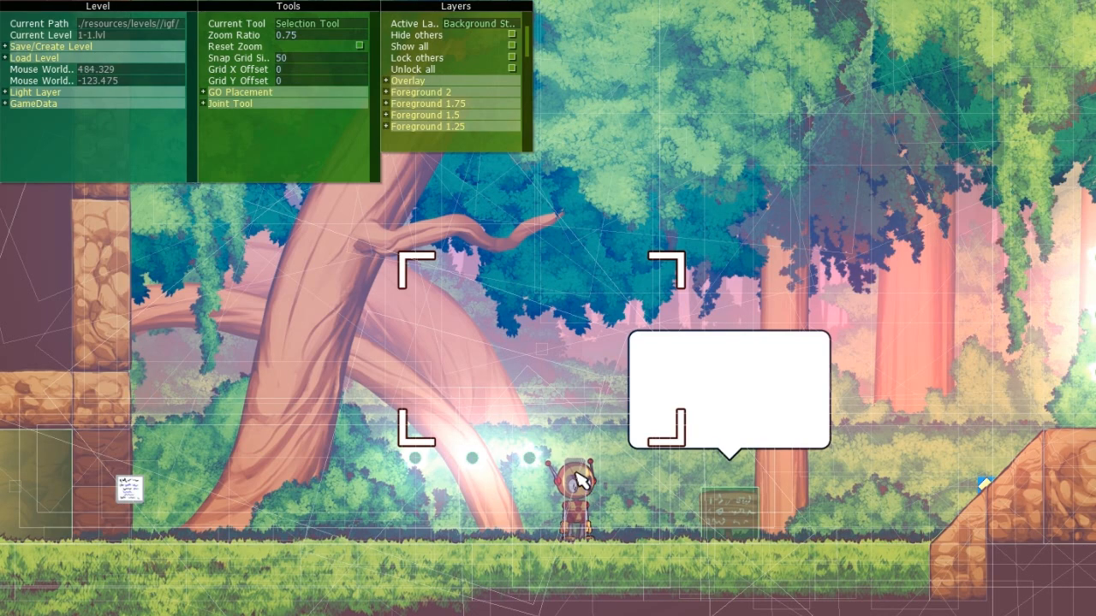
pyautogui.press('Tab')
pyautogui.press('Tab')
pyautogui.press('Tab')
pyautogui.press('Tab')
pyautogui.press('Tab')
pyautogui.press('Tab')
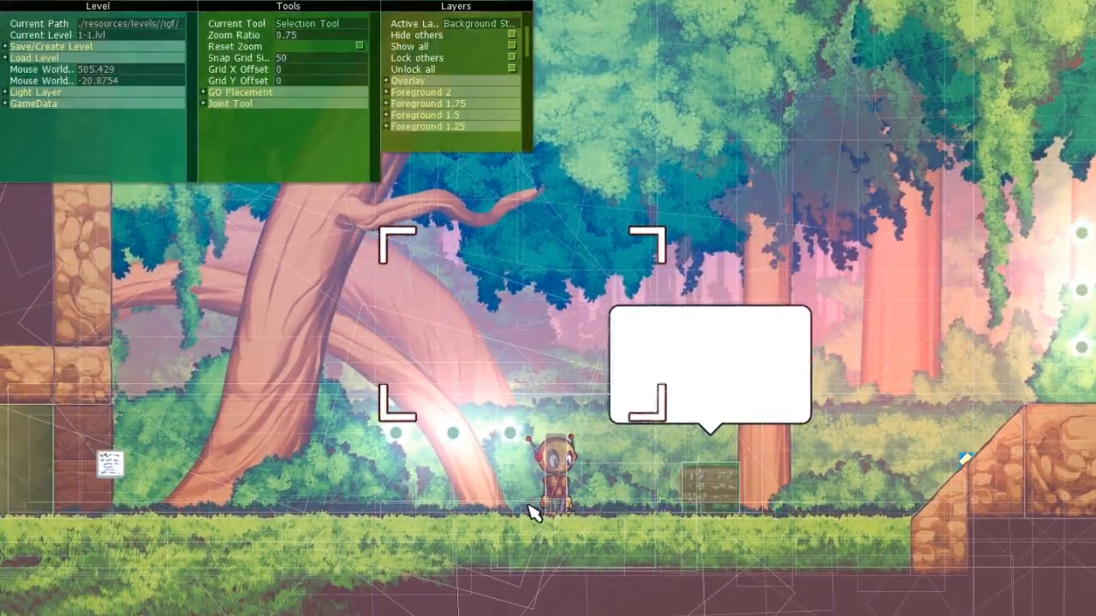